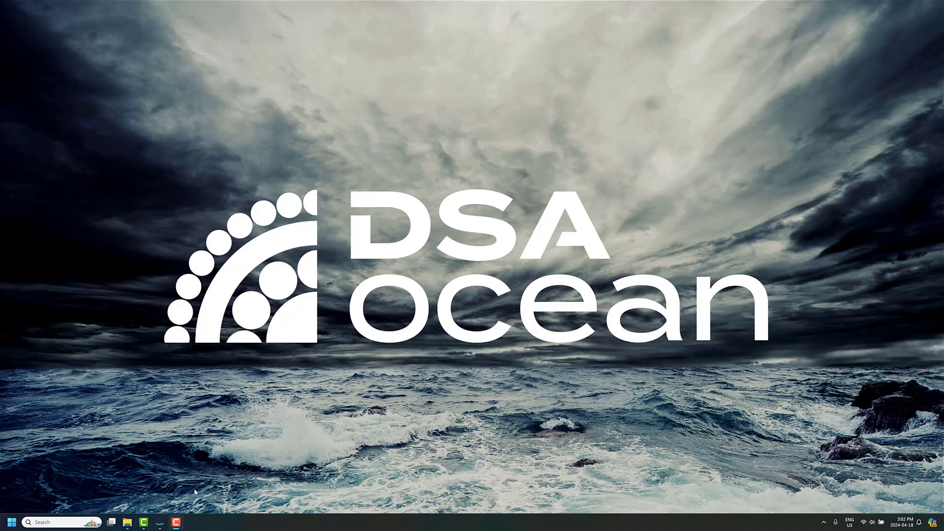
- Bring up the ShipMo3D taskbar previews of the GenericOffshoreSupplyVessel windows
mouse_move(160, 522)
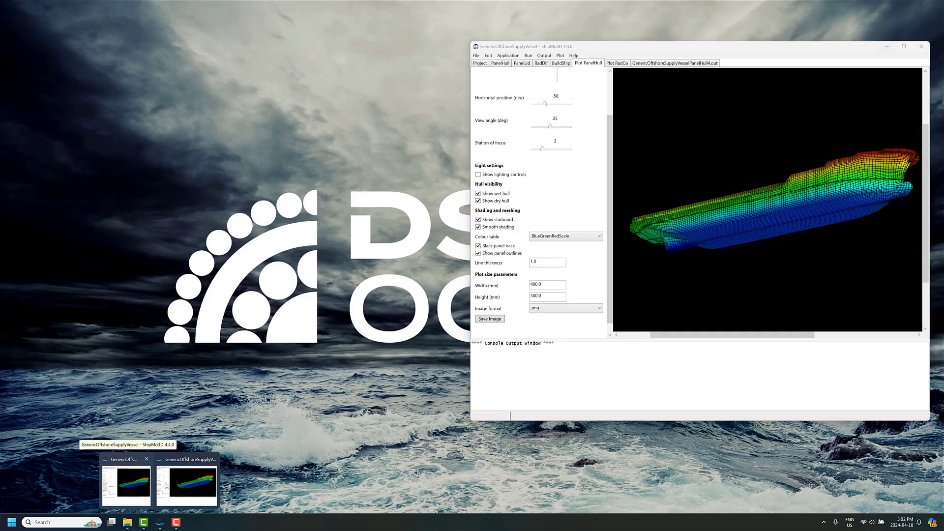
- Move the vessel window up and right and rotate the hull to -92 degrees horizontal for a side-on profile
click(170, 485)
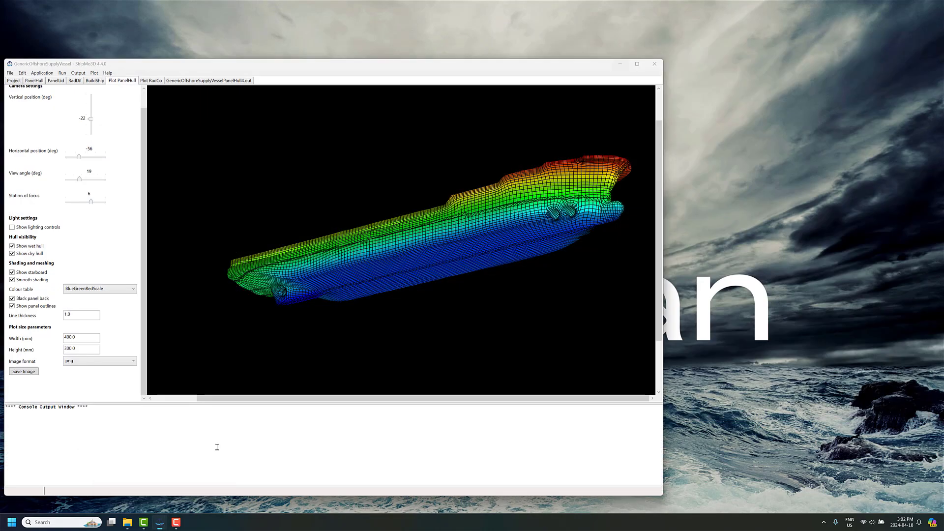
drag(583, 68, 677, 51)
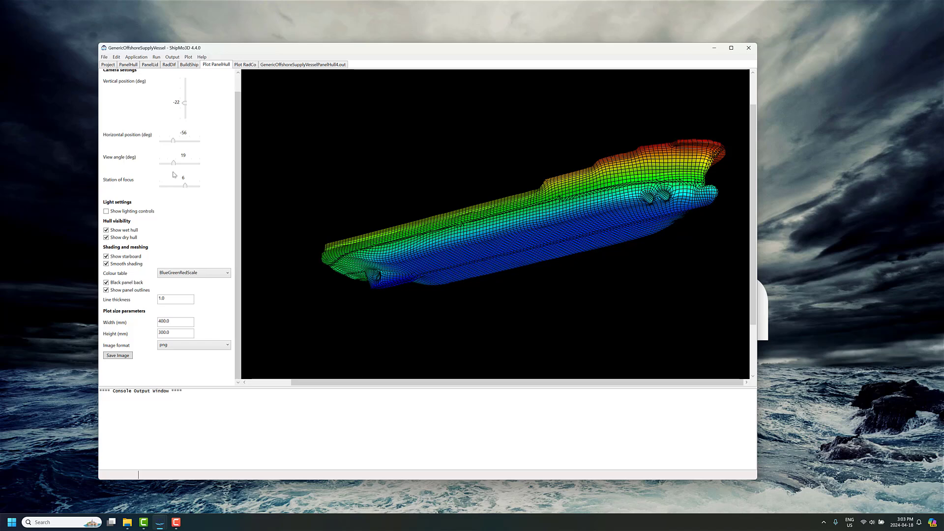
mouse_move(175, 143)
mouse_down()
mouse_move(185, 142)
mouse_move(168, 141)
mouse_up()
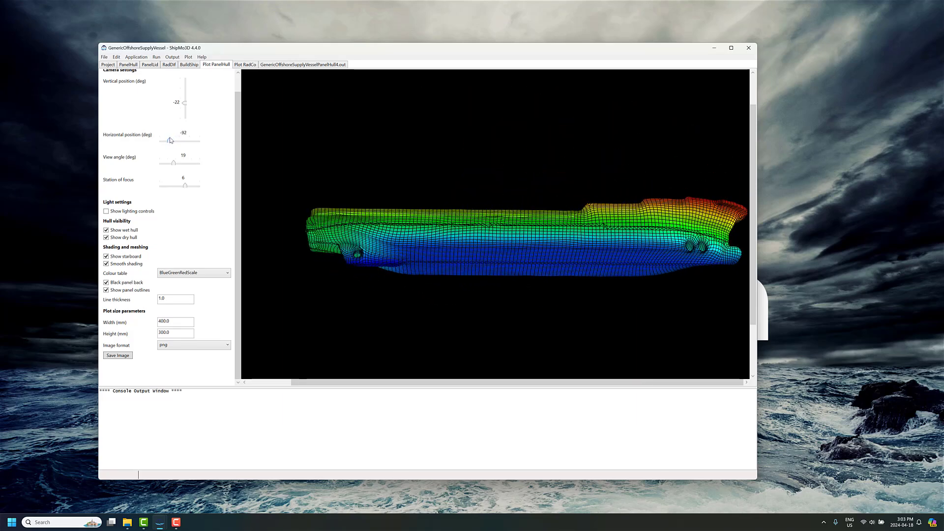
drag(184, 105, 185, 104)
- Colour the hull by ShipParts and lower the vertical position to -6 degrees for a level side view
click(190, 274)
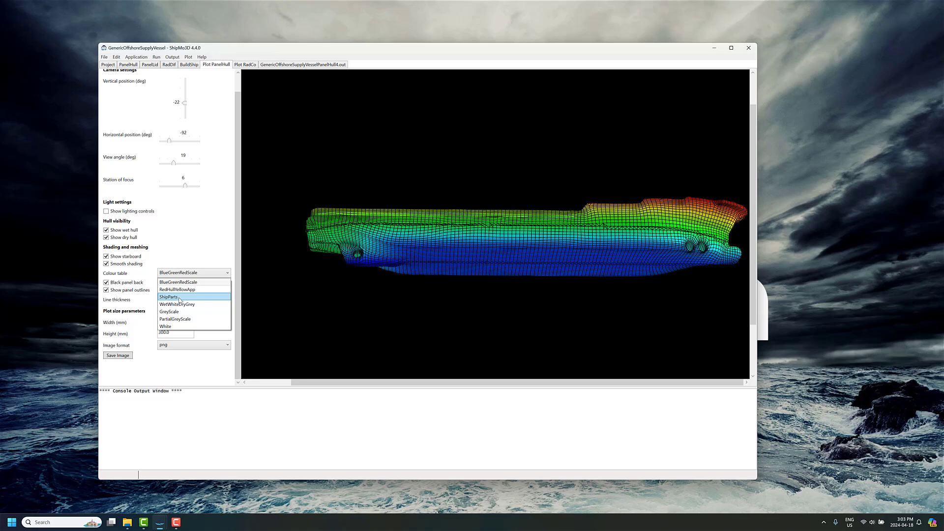
click(179, 298)
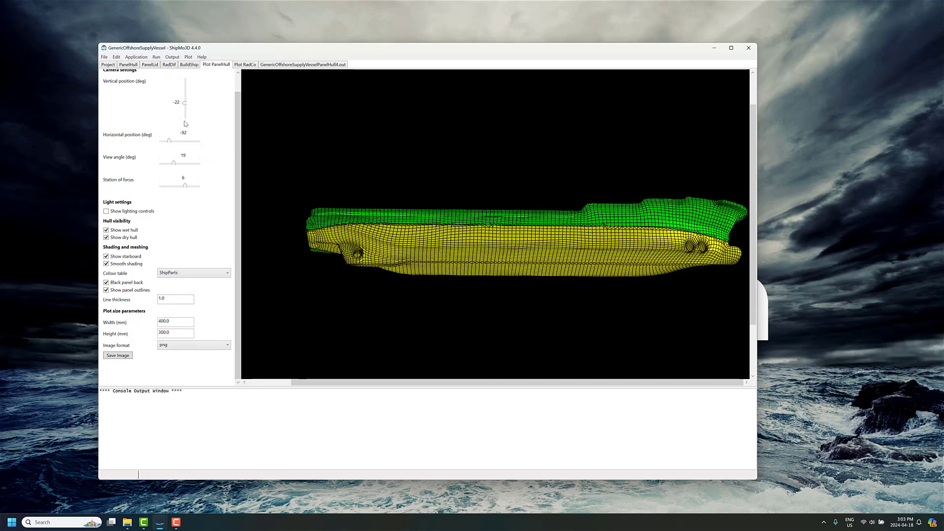
drag(186, 103, 185, 100)
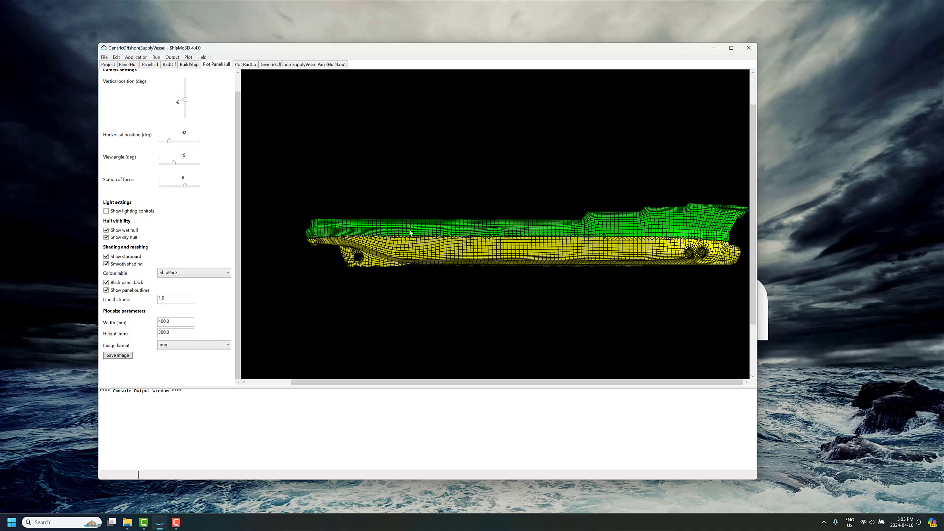
- Mark the 4.2 m draft in PanelHull inputs and the 4085451 kg wet hull mass in PanelHull4.out
click(127, 65)
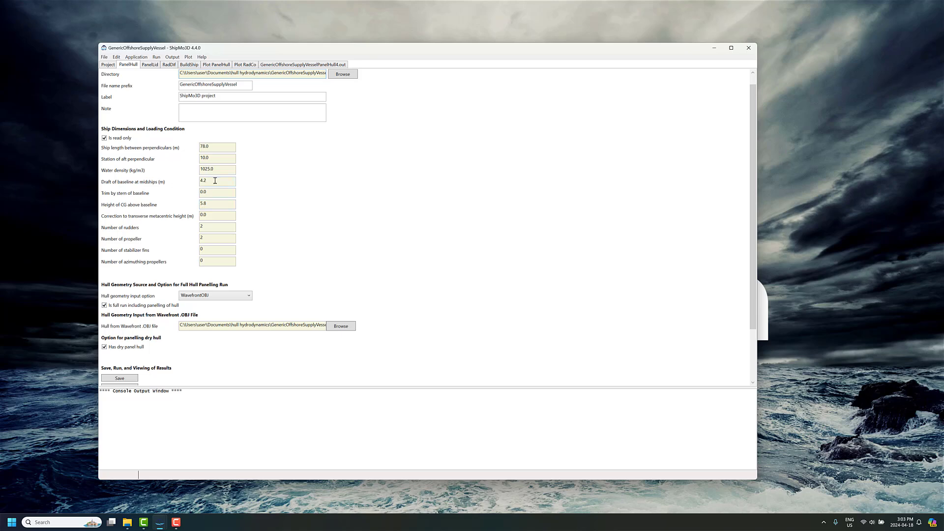
drag(210, 180, 200, 180)
click(292, 67)
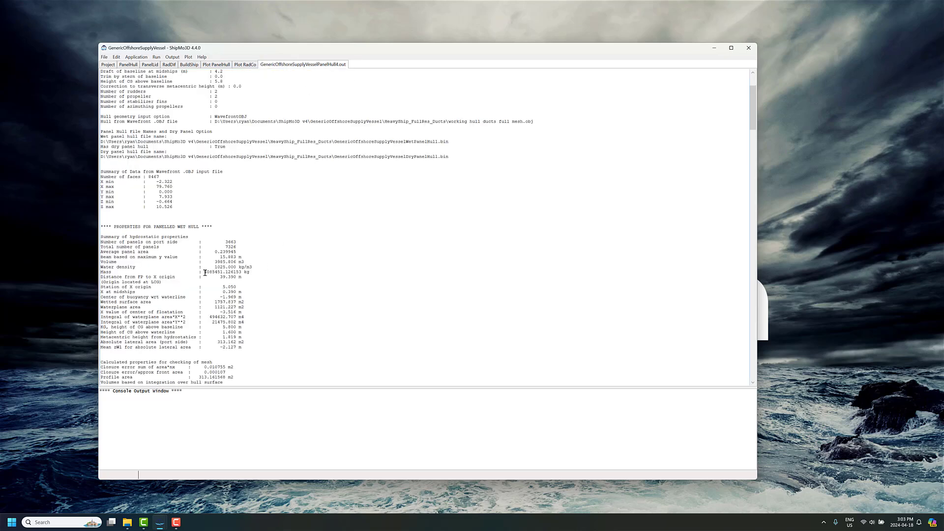
drag(205, 273, 223, 273)
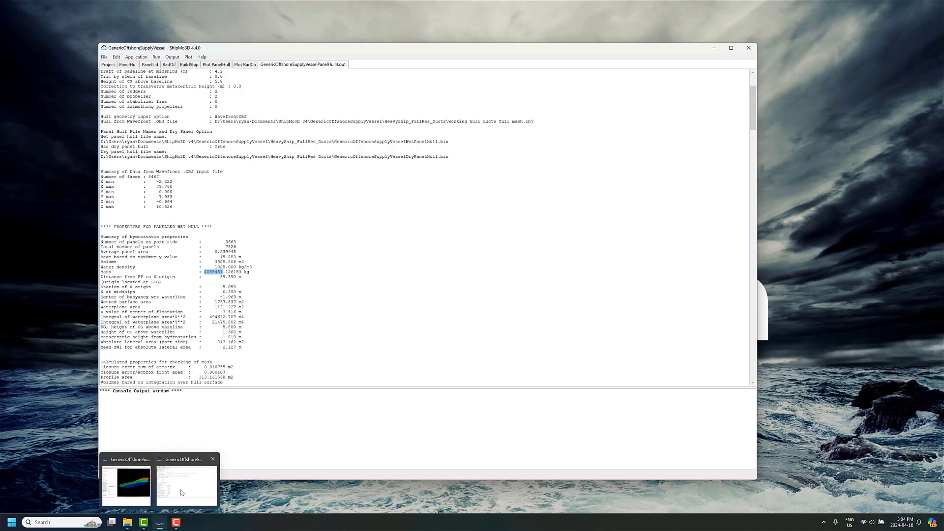
- Bring the no-ducts window forward, set its view angle to 22, and show its PanelHull4.out listing
mouse_move(159, 522)
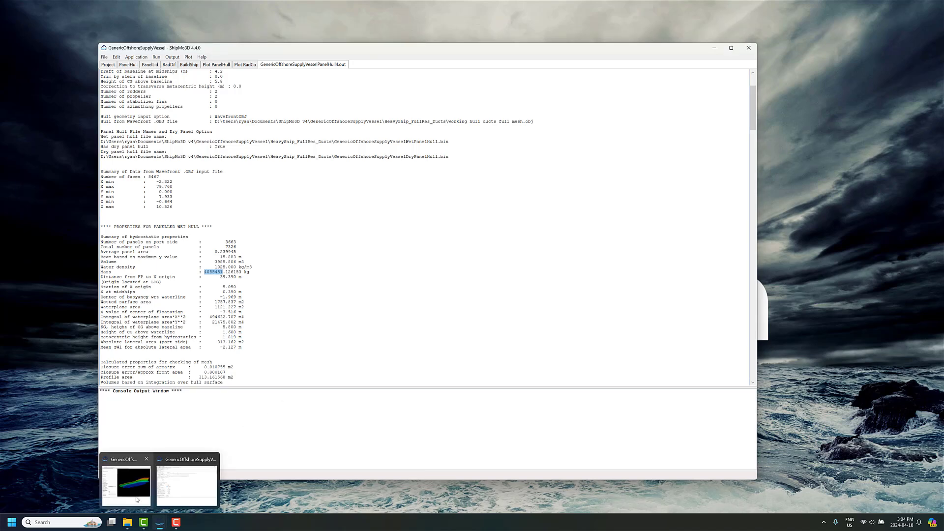
click(137, 498)
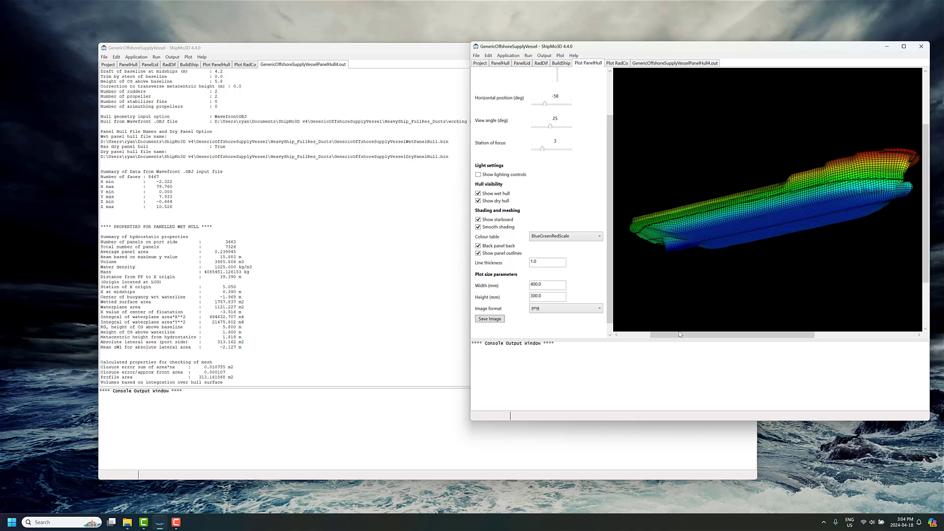
drag(680, 334, 686, 335)
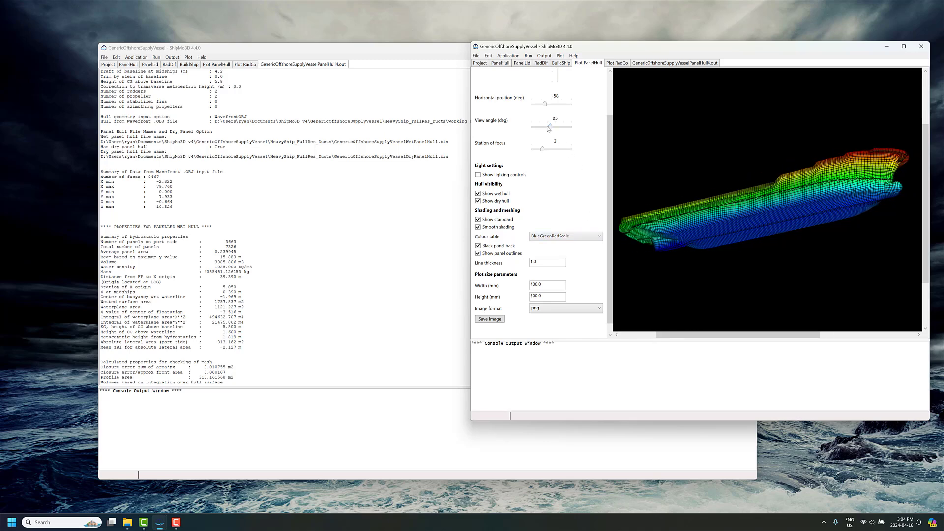
drag(548, 128, 542, 104)
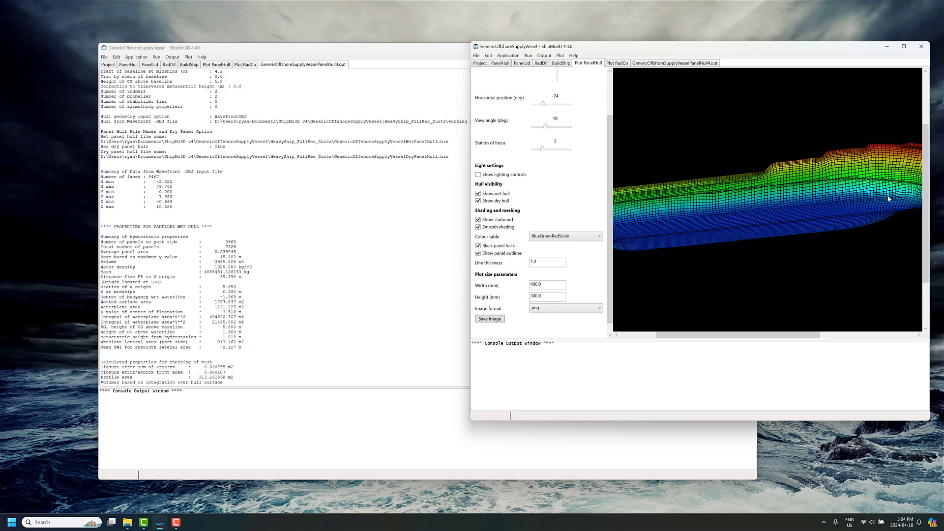
drag(546, 127, 548, 126)
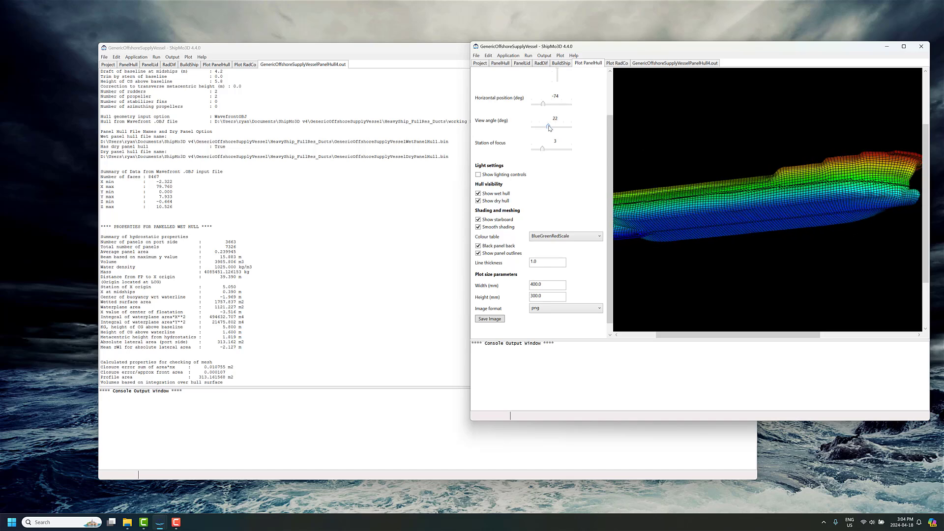
click(658, 64)
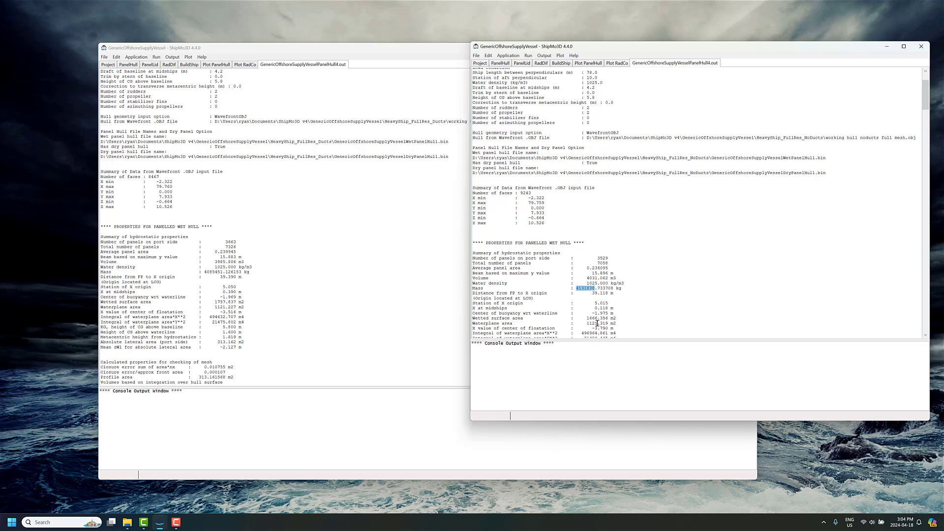
- Make the no-ducts window taller, mark its 4.2 m draft, and show its RadDif settings
drag(679, 424, 679, 447)
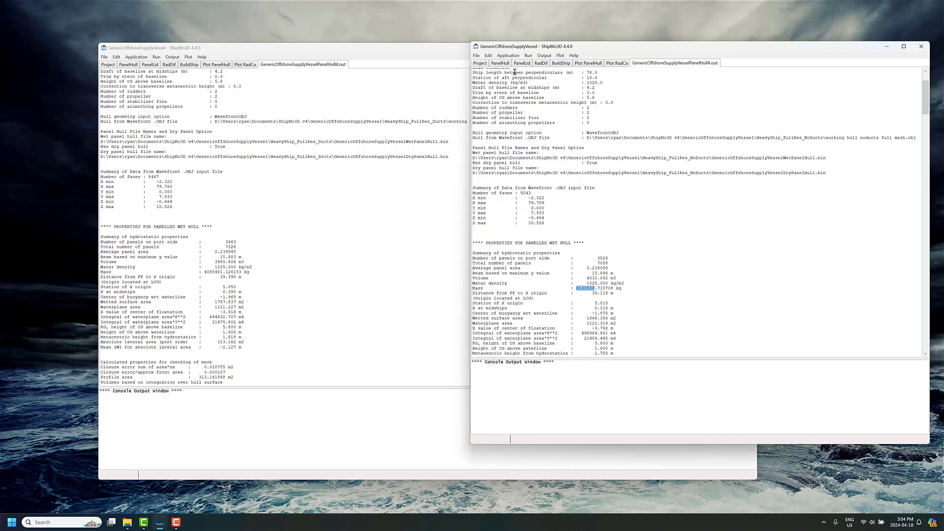
click(501, 64)
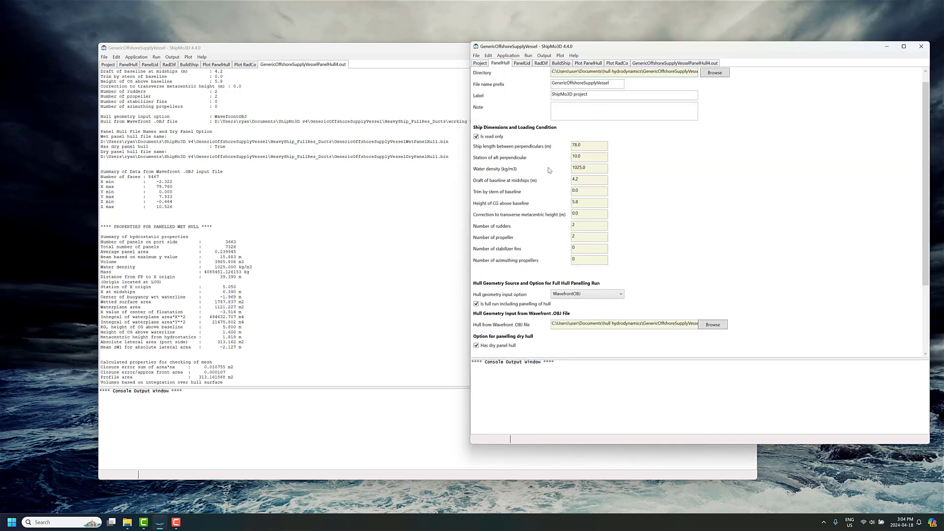
double_click(582, 179)
click(541, 65)
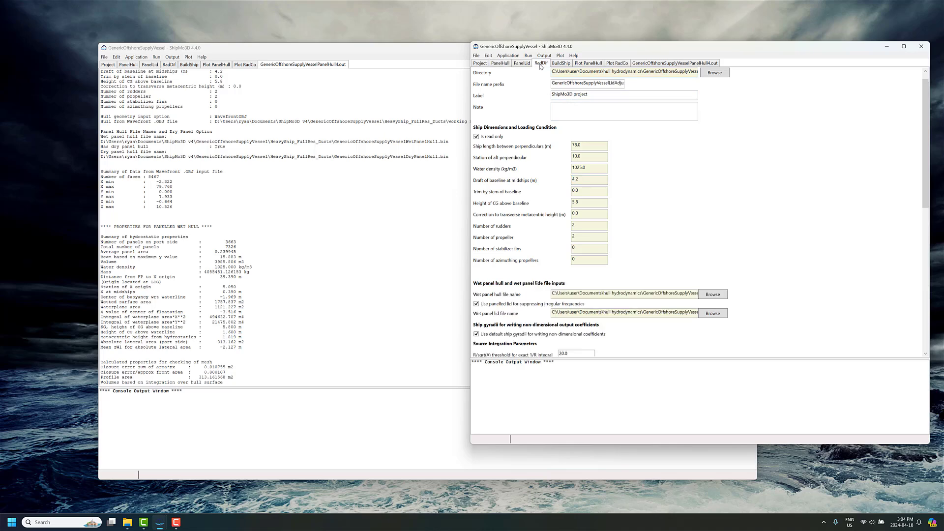
- Show Plot RadCo in both windows, narrowing the ducted-hull window and moving it left
click(615, 64)
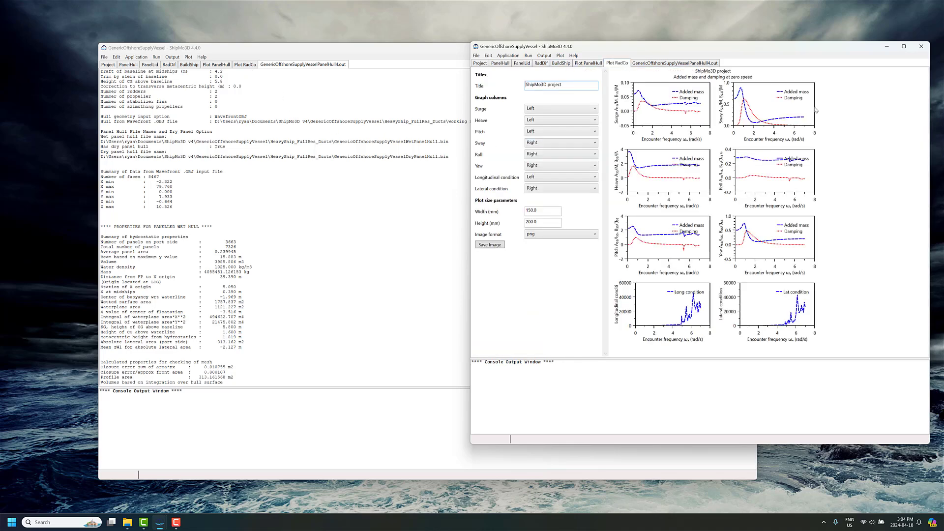
click(244, 67)
drag(757, 180, 508, 231)
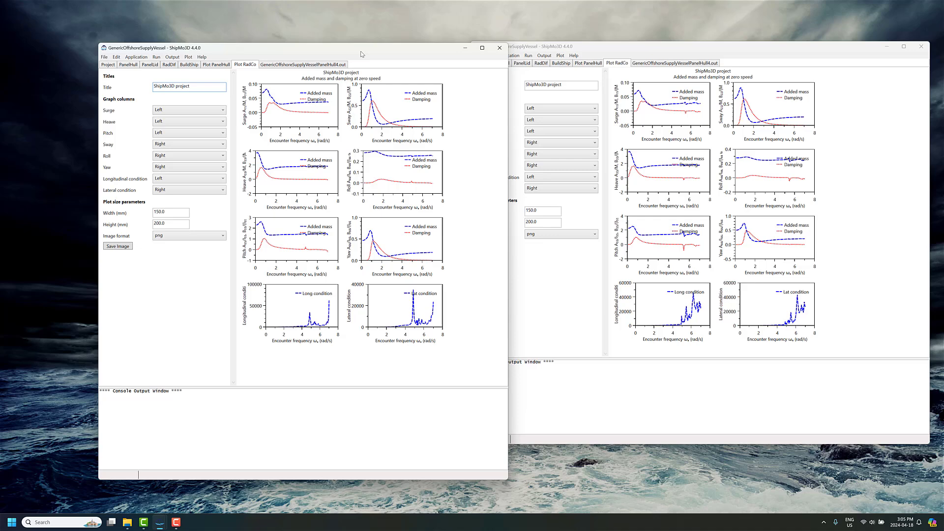
drag(362, 54, 329, 56)
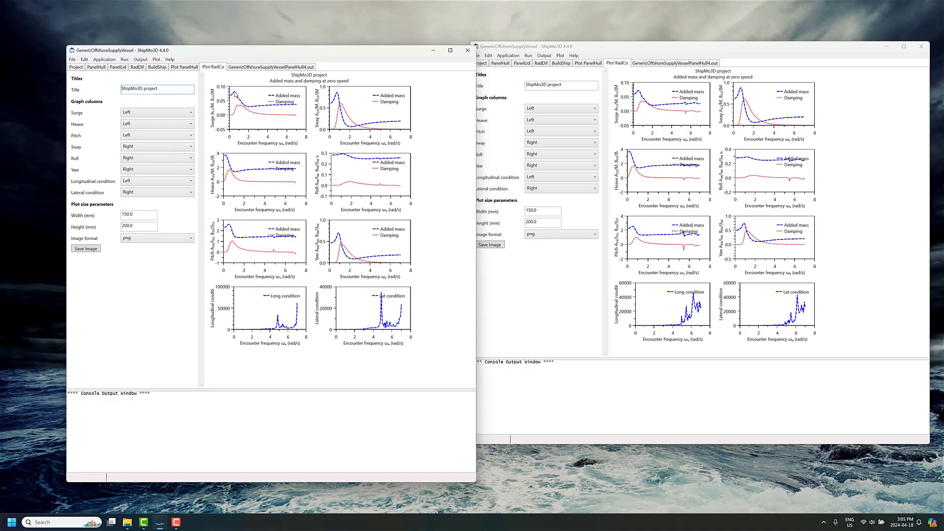
- Read the Sway added-mass peak and both projects' Yaw added-mass values
click(338, 91)
mouse_move(229, 172)
click(744, 225)
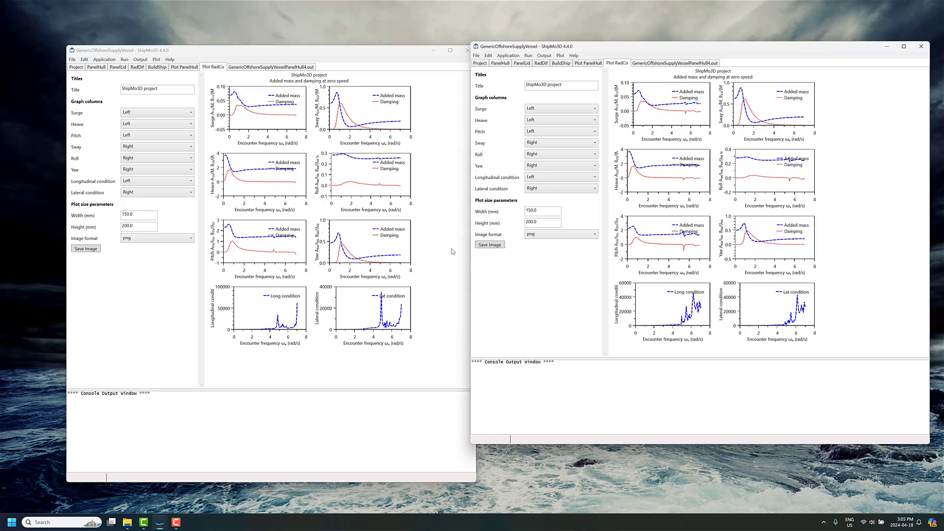
click(341, 231)
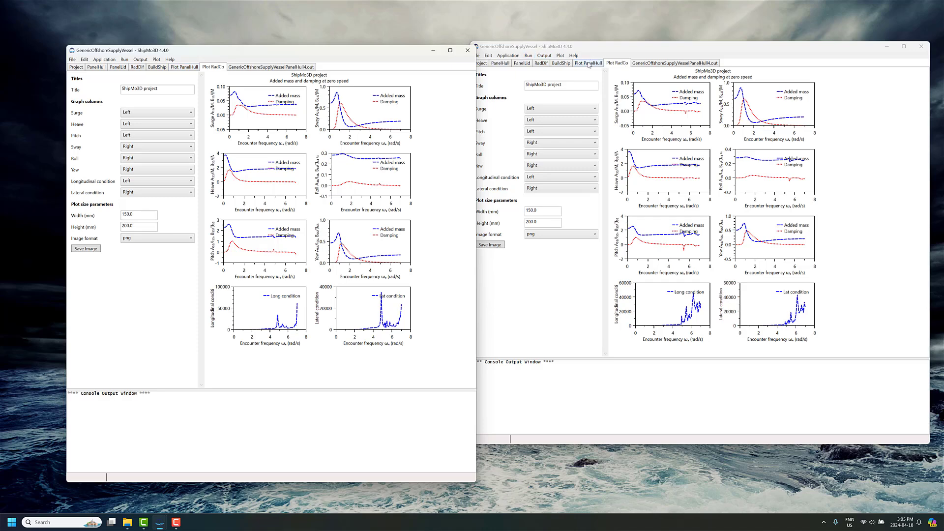
- Show the ducted hull's 3-D panel mesh and tilt the view angle from 19 to 27 degrees
click(190, 70)
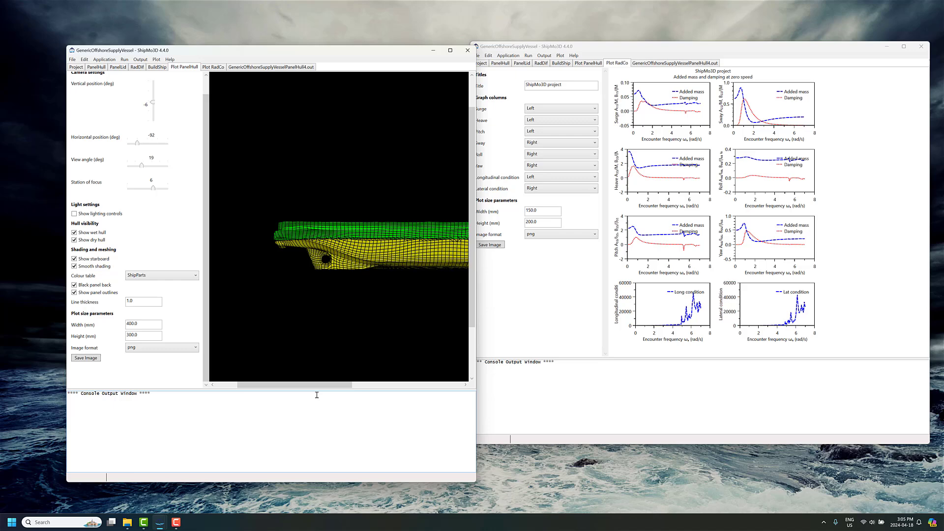
drag(323, 389, 441, 374)
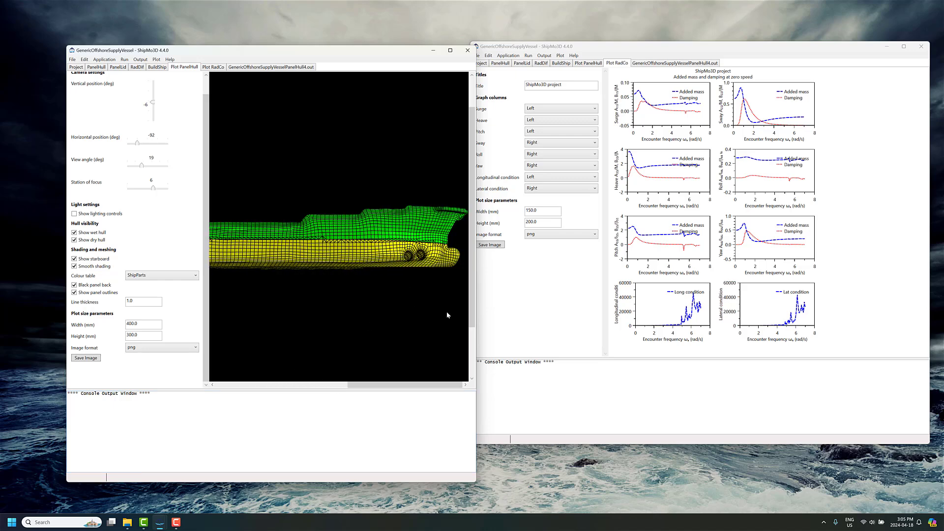
drag(476, 338, 510, 345)
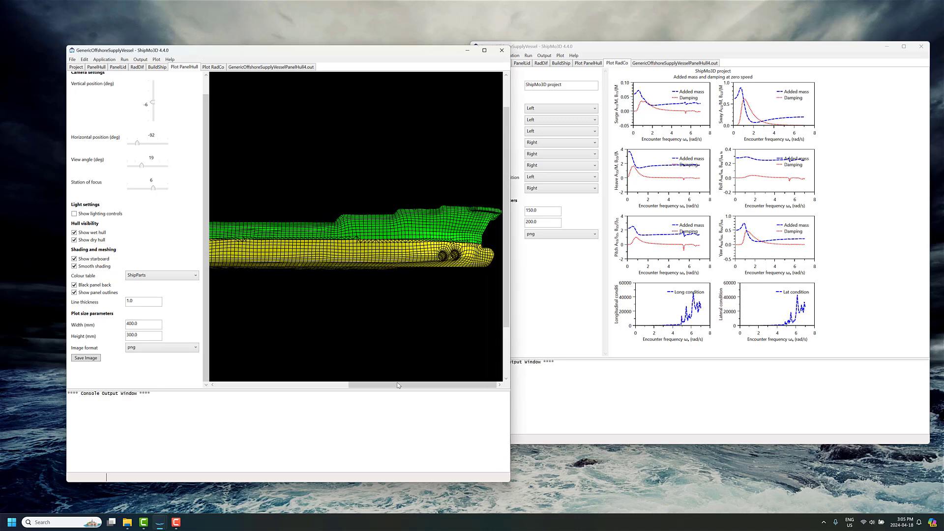
drag(395, 387, 388, 386)
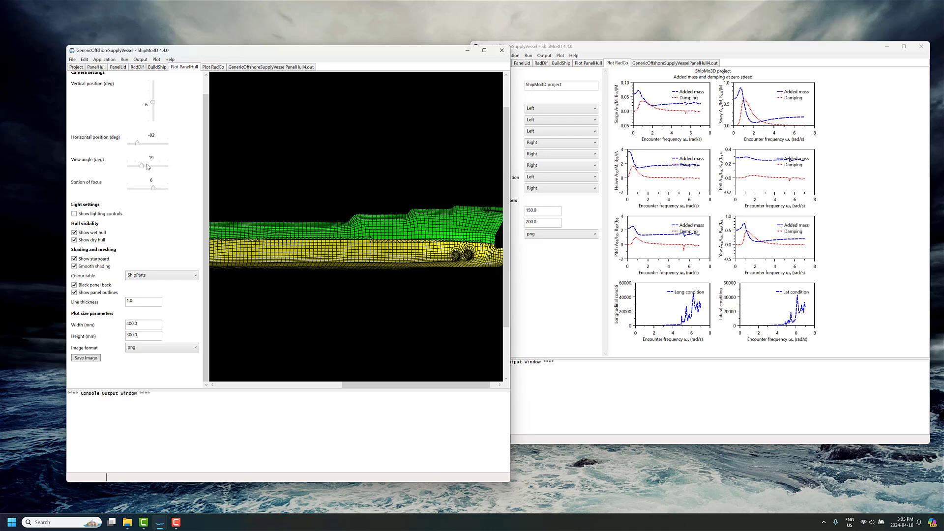
drag(147, 167, 149, 166)
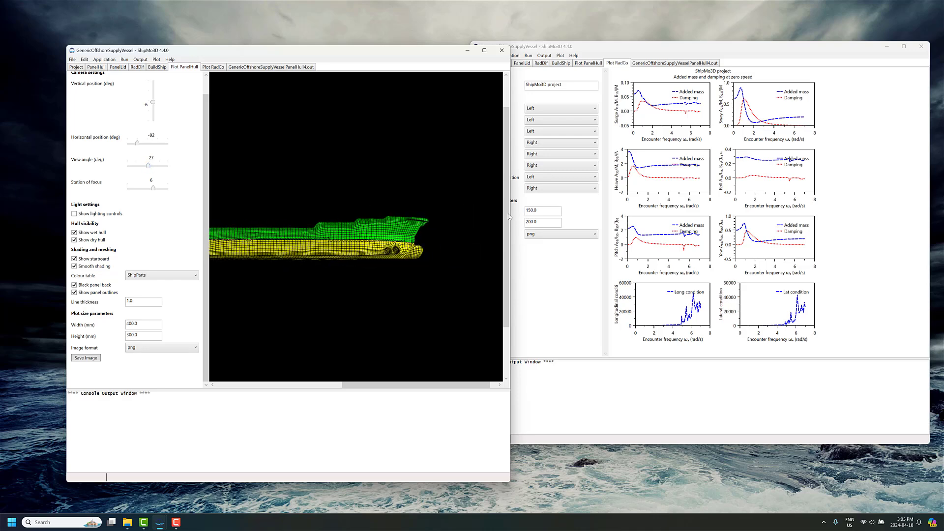
- Widen the hull window to show the whole vessel and move it left and down
drag(508, 214, 628, 214)
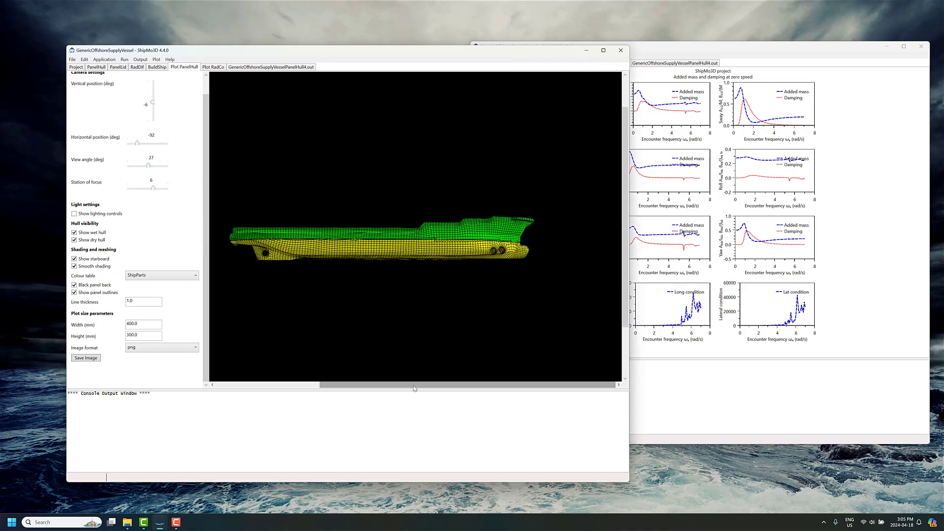
drag(413, 388, 395, 388)
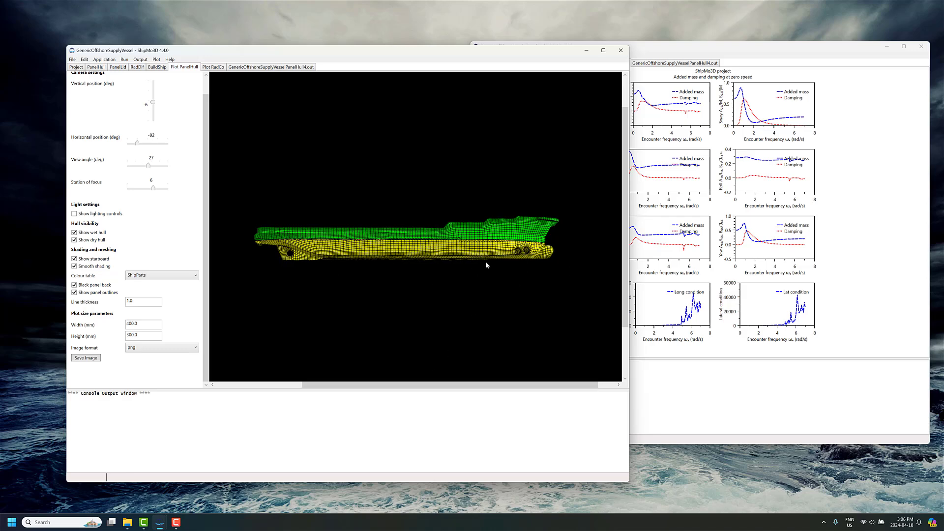
drag(492, 52, 440, 62)
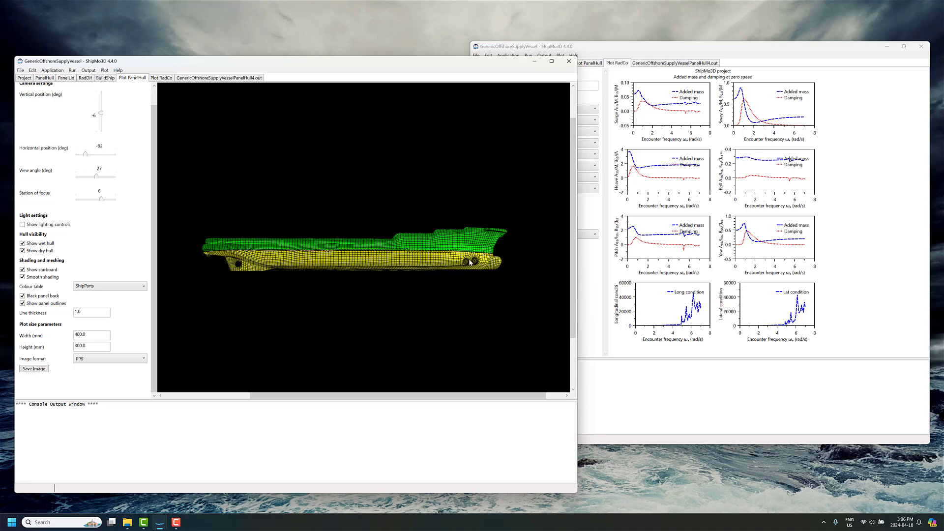
drag(423, 397, 417, 397)
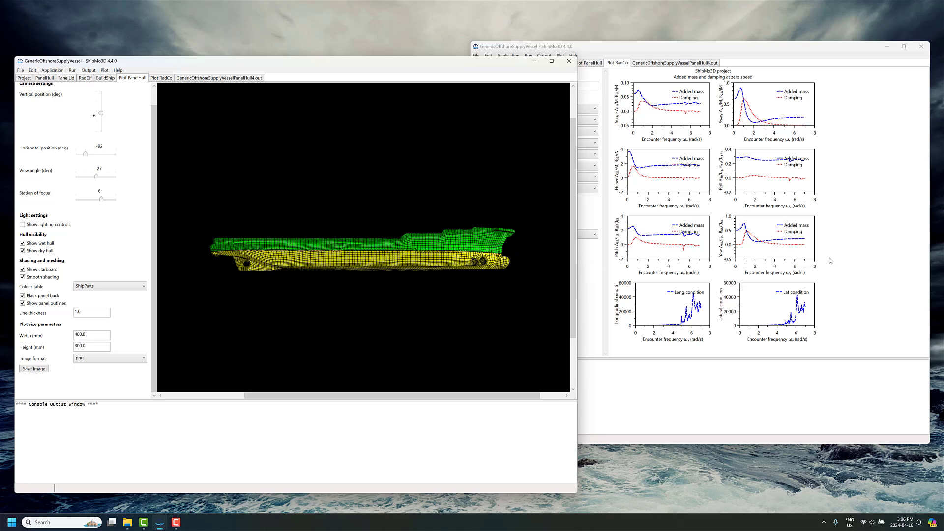
- Compare both projects' Pitch radiation plots, then show the ducted project's BuildShip dimensions and loading
click(162, 78)
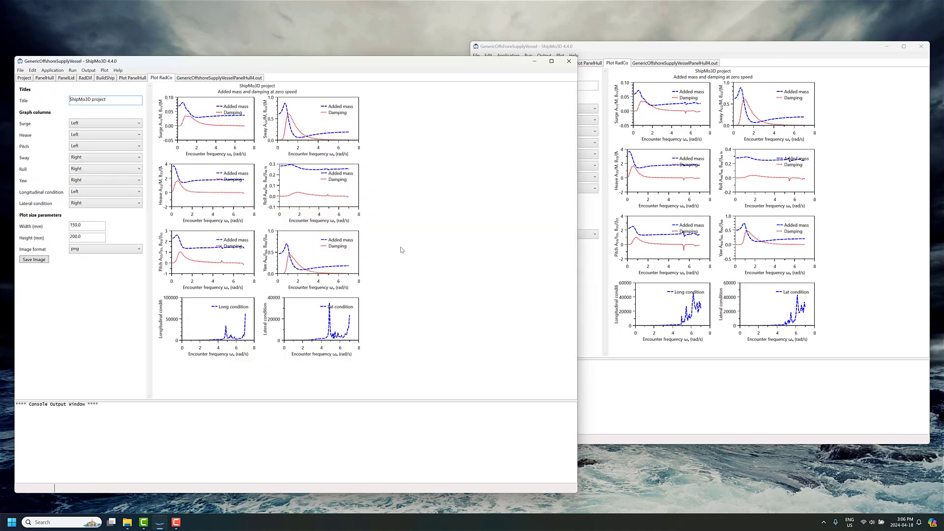
click(830, 241)
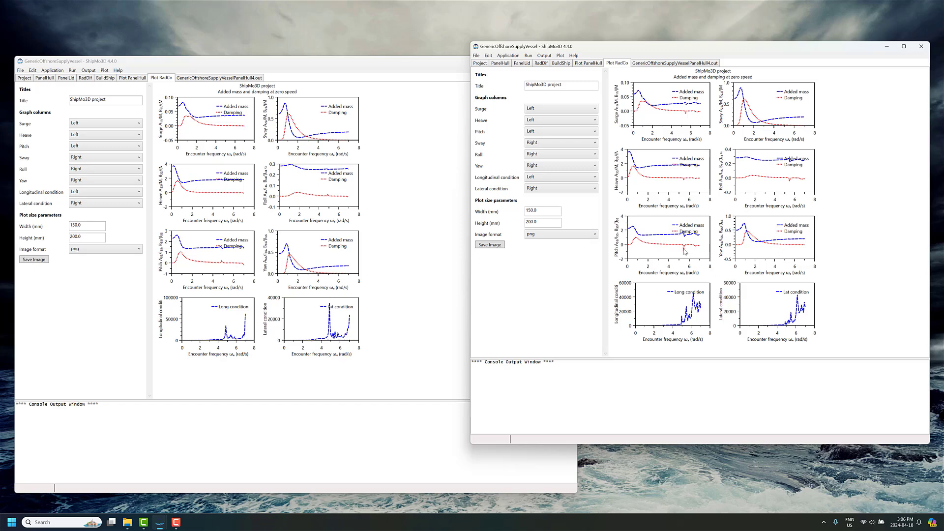
click(221, 262)
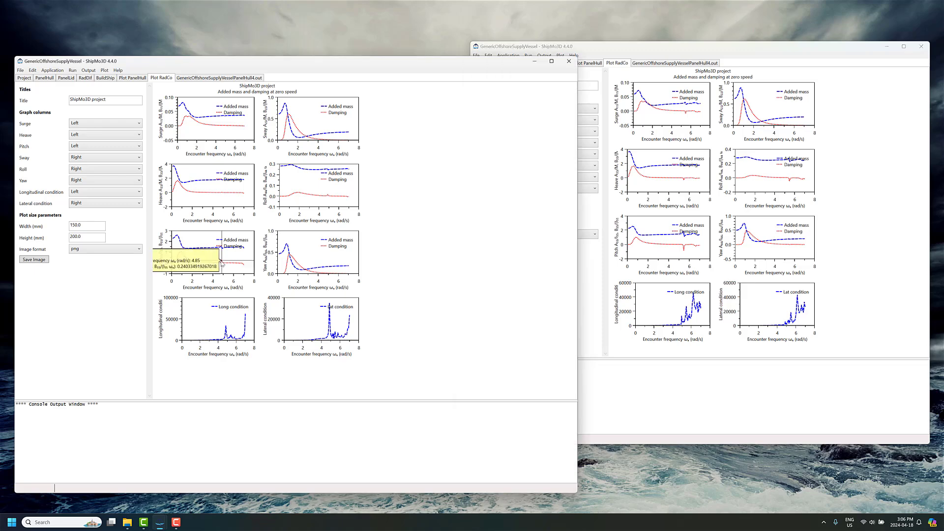
click(684, 249)
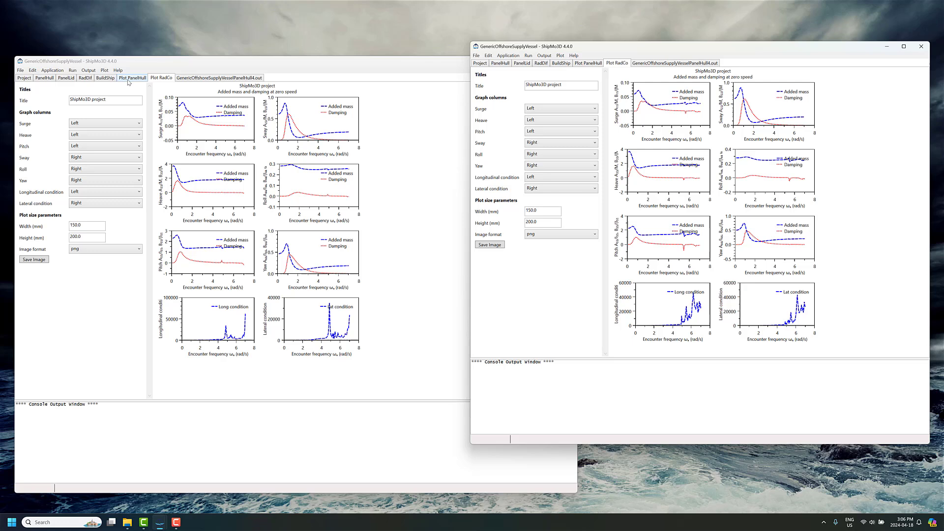
click(106, 79)
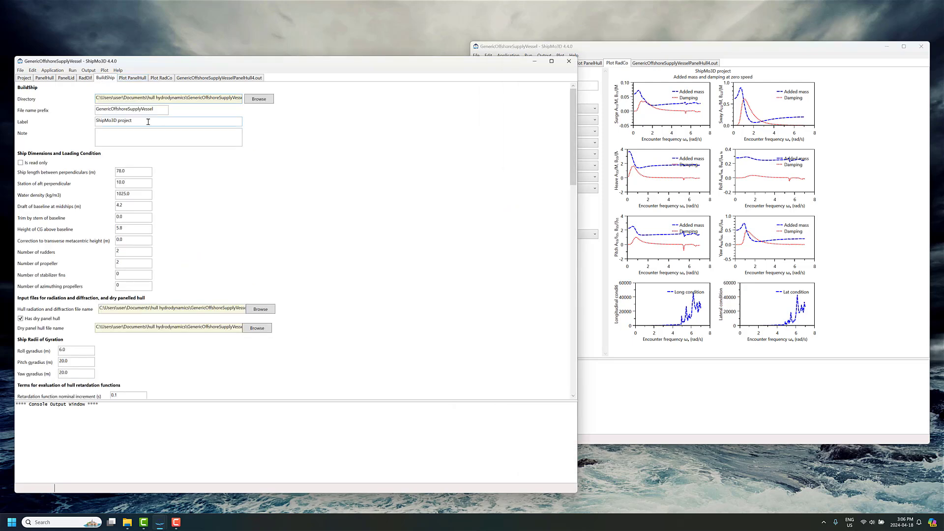